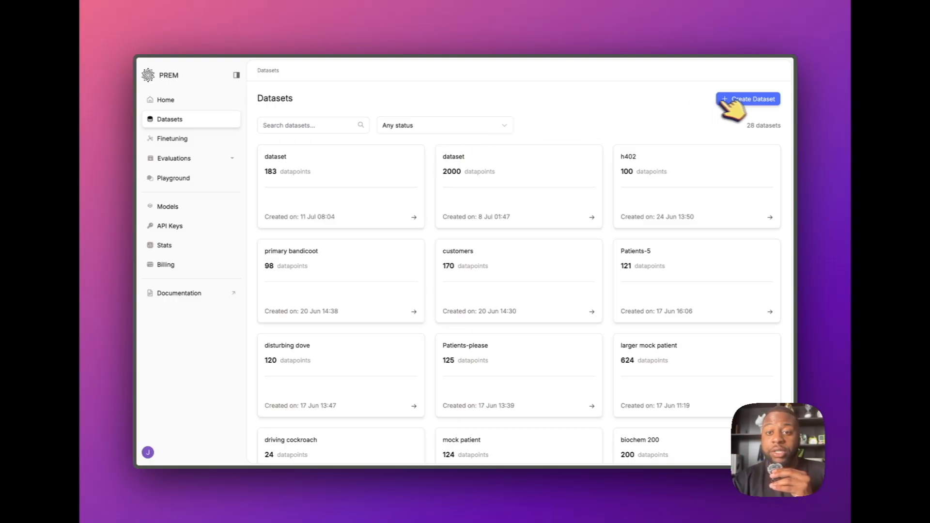
Start a new synthetic dataset named h402 with the system prompt "You are a helpful AI assistant that focuses on h402 pay."
click(741, 101)
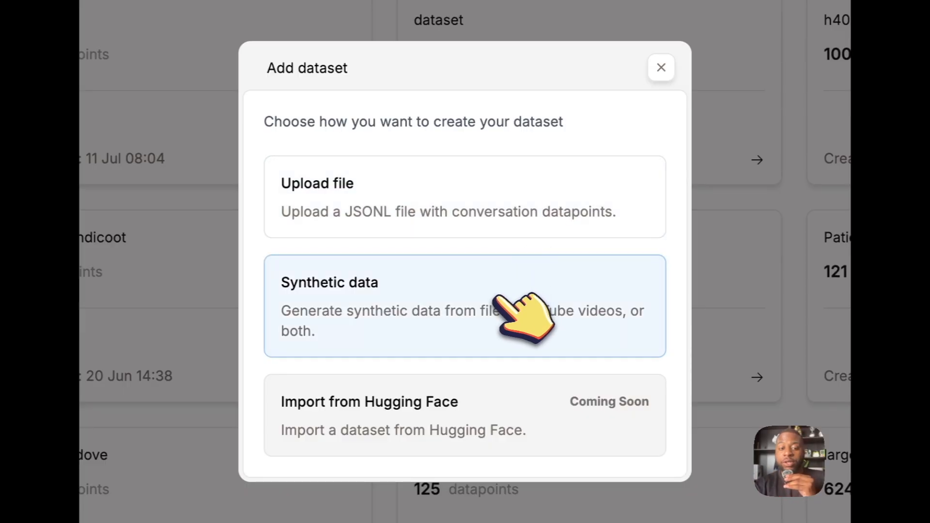
click(513, 293)
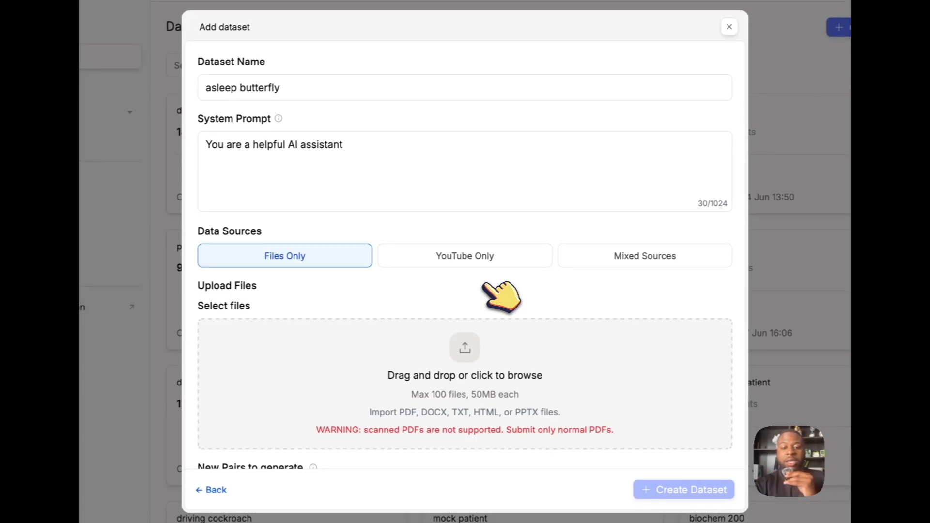
click(293, 92)
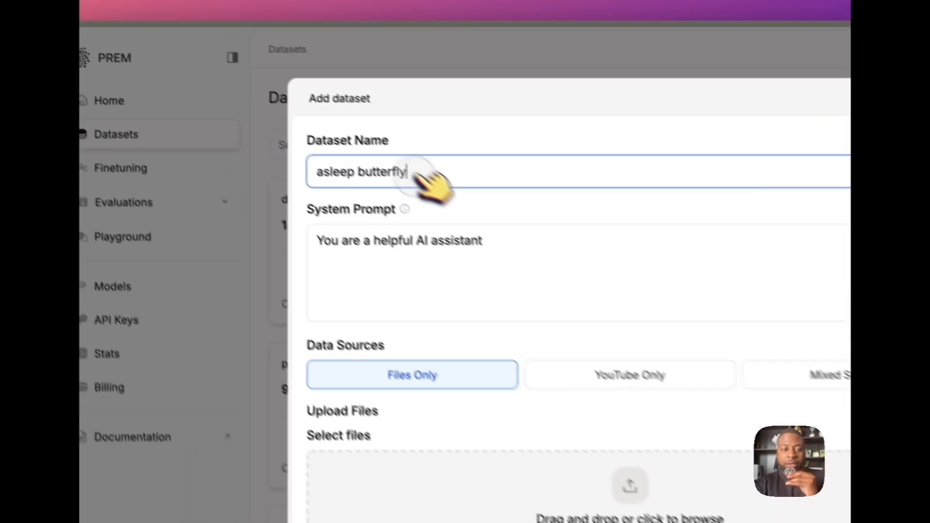
triple_click(291, 93)
text(h)
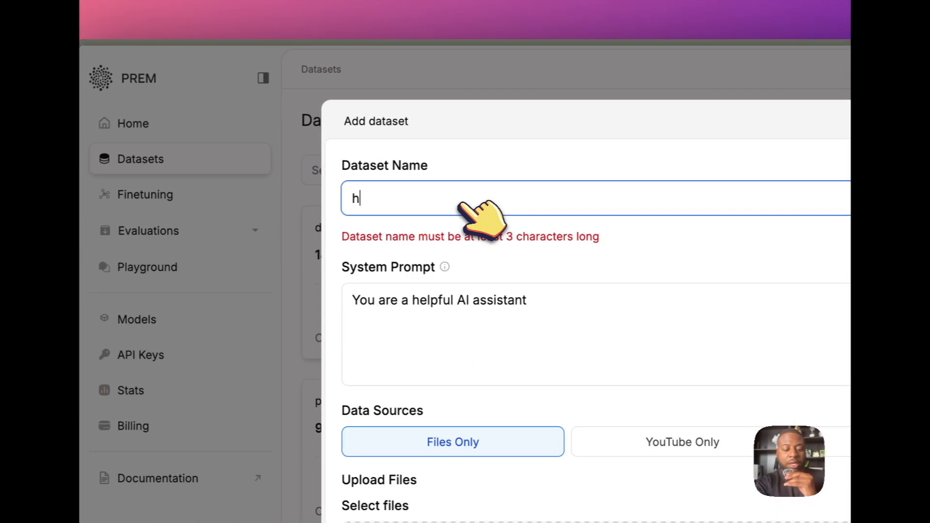
text(402)
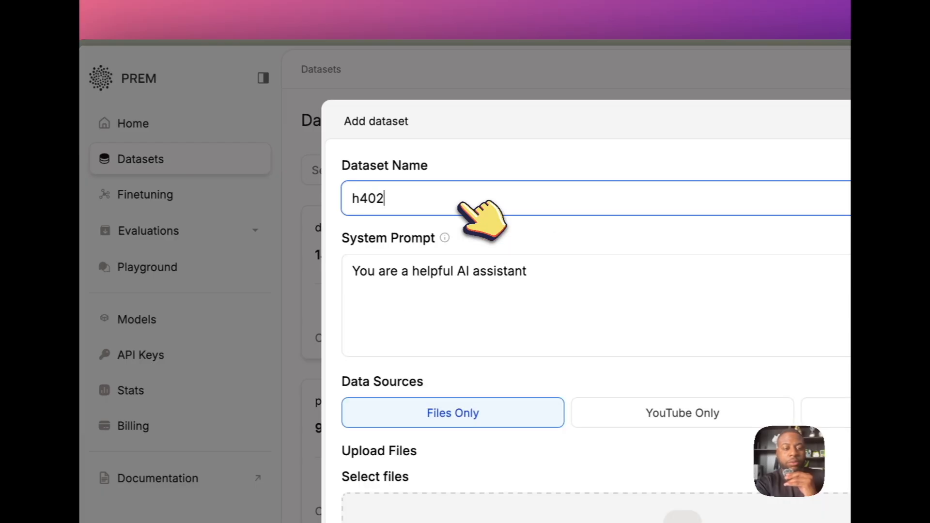
click(448, 282)
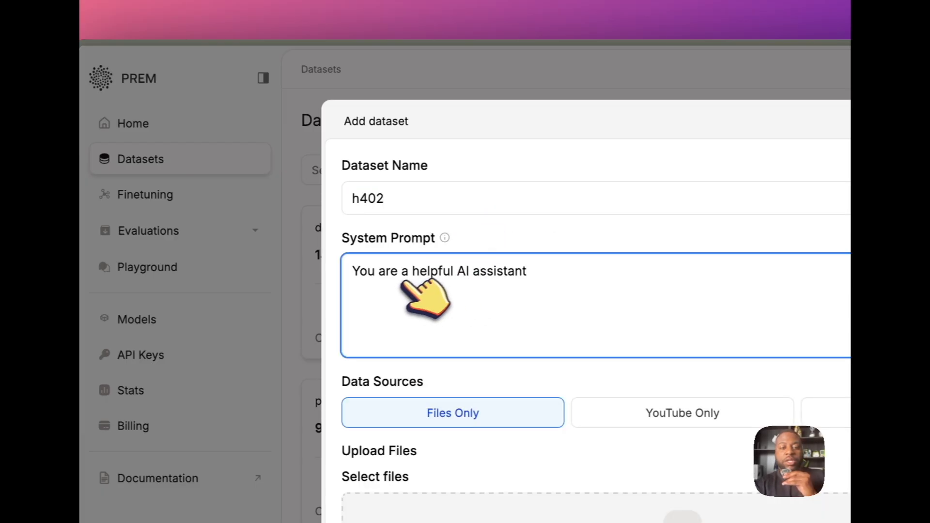
text(that focuses on h402 pay.)
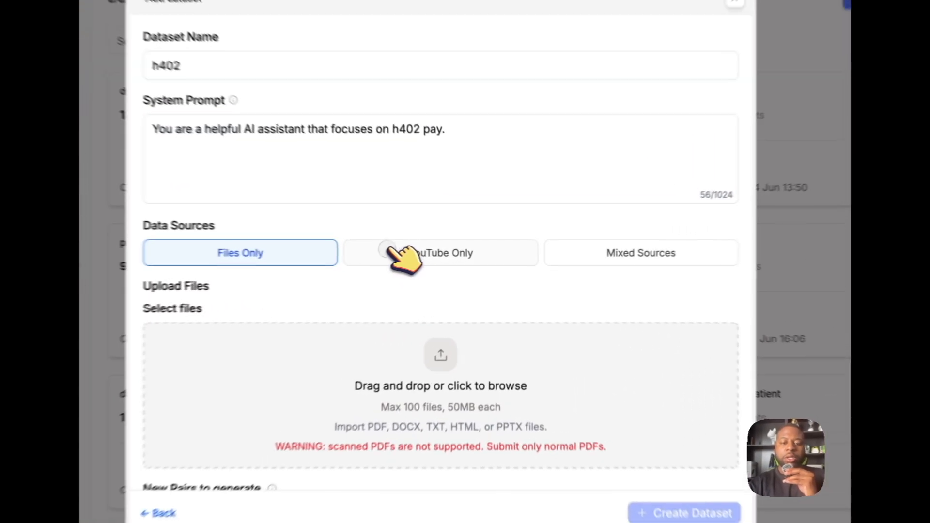
Use Files Only as the data source and add H402 Blockchain Payments.pdf to the dataset
click(439, 256)
click(624, 280)
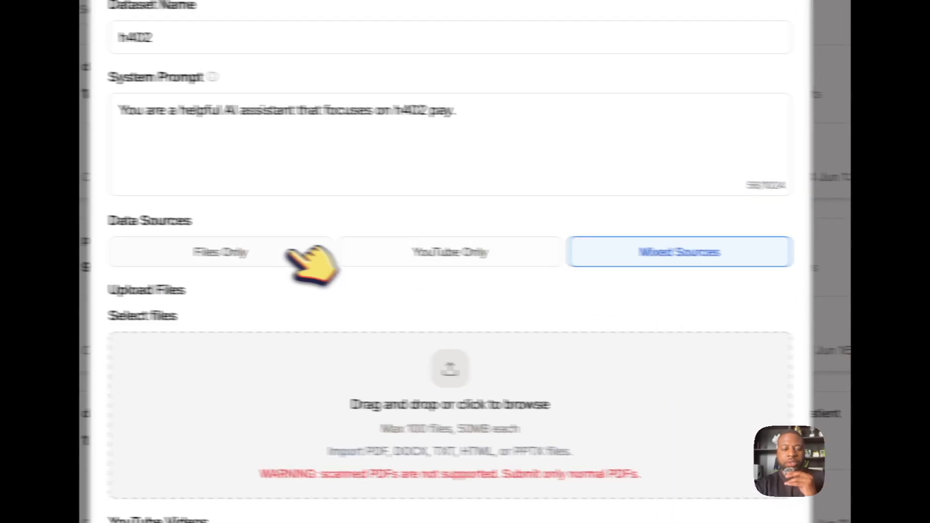
click(264, 251)
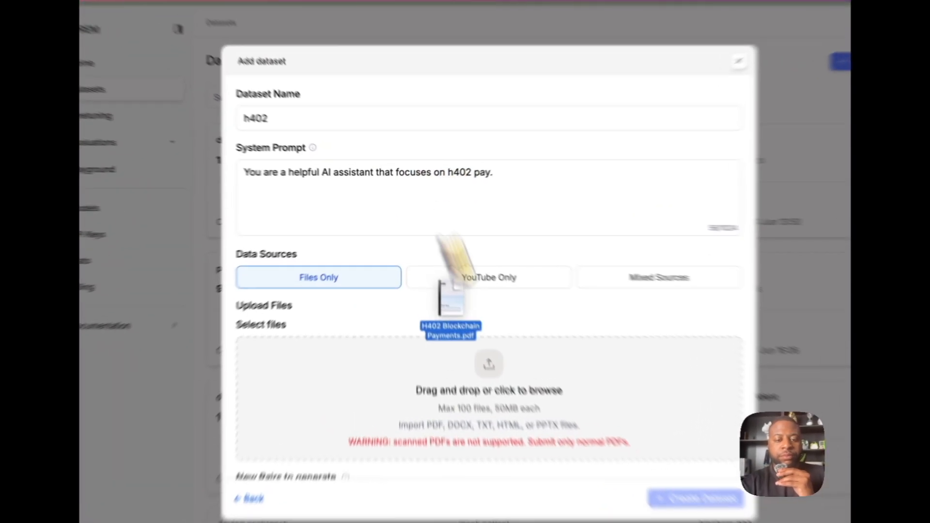
drag(426, 238, 449, 323)
scroll(447, 318, down, 3)
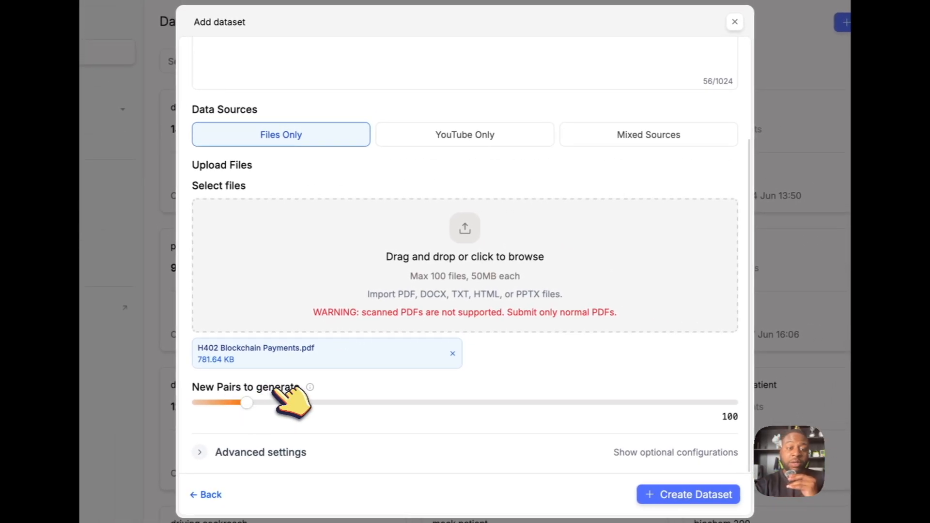
Set the new pairs to generate to 200 and create the dataset with the default creativity level and no user instructions
mouse_move(310, 387)
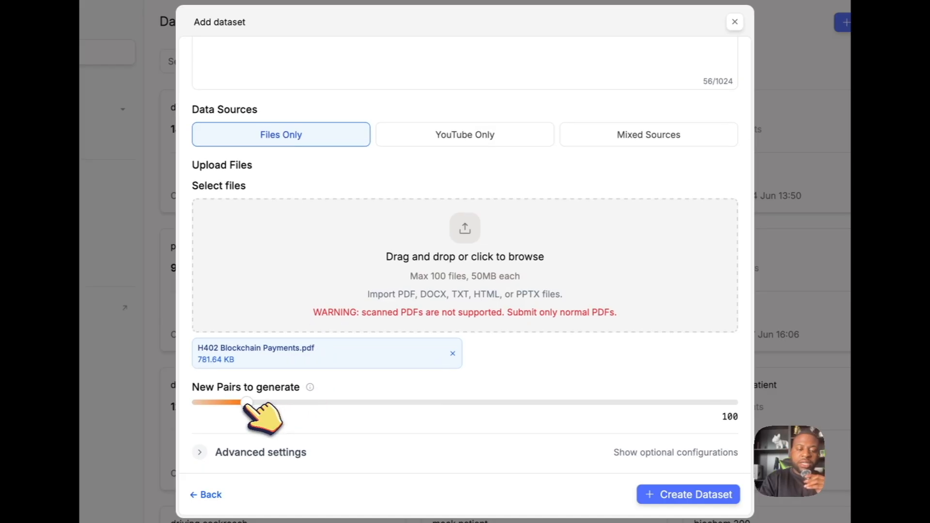
drag(246, 402, 301, 402)
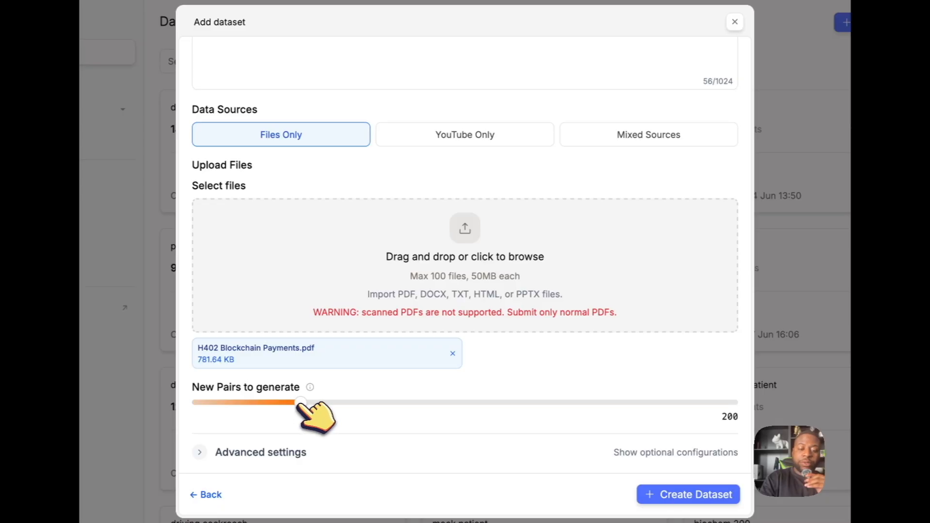
click(211, 452)
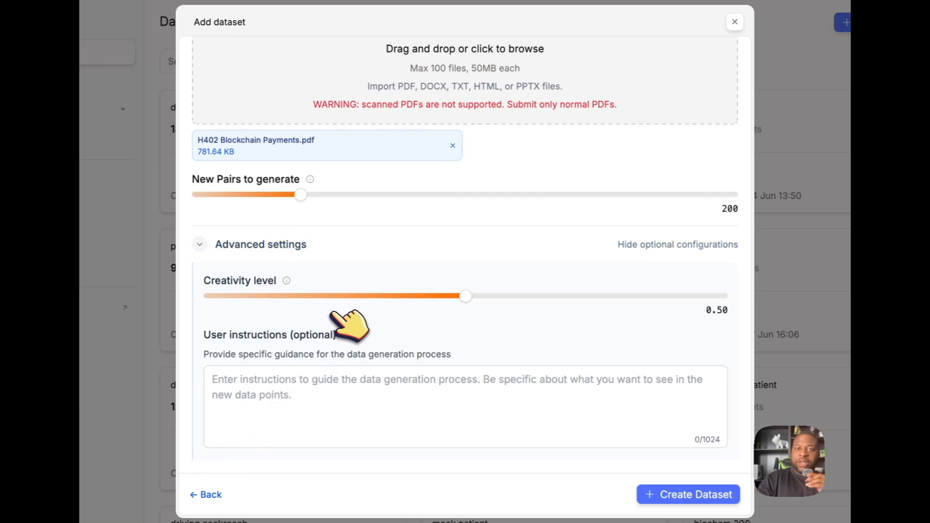
mouse_move(289, 281)
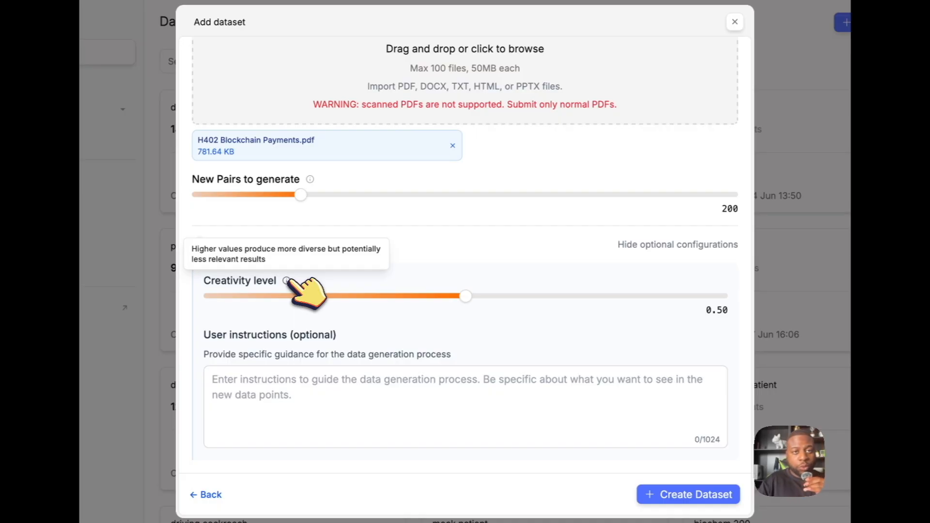
click(431, 373)
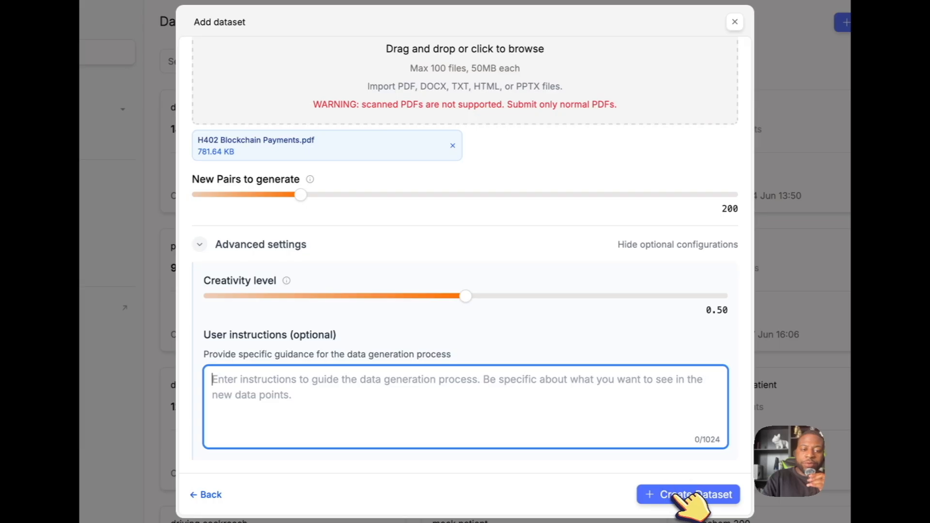
click(695, 493)
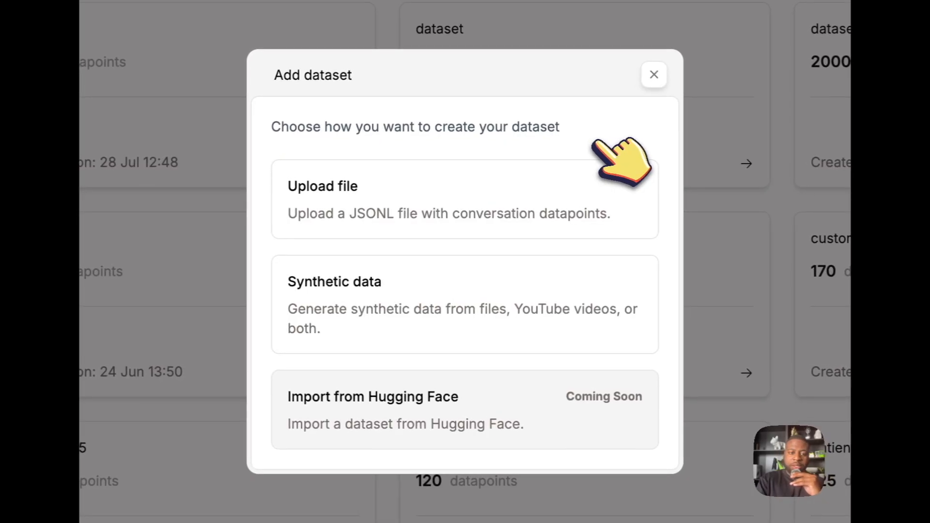
Start another synthetic dataset and choose YouTube Only as its data source
click(504, 193)
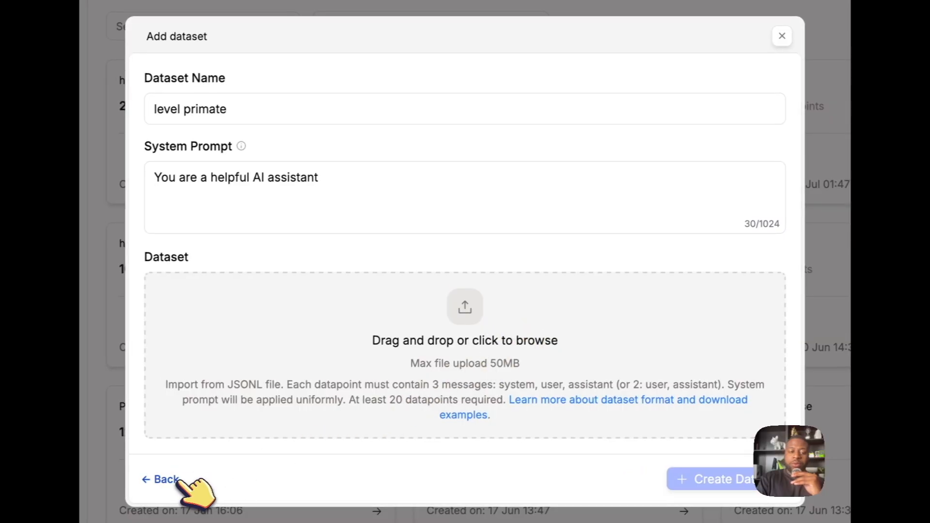
click(176, 479)
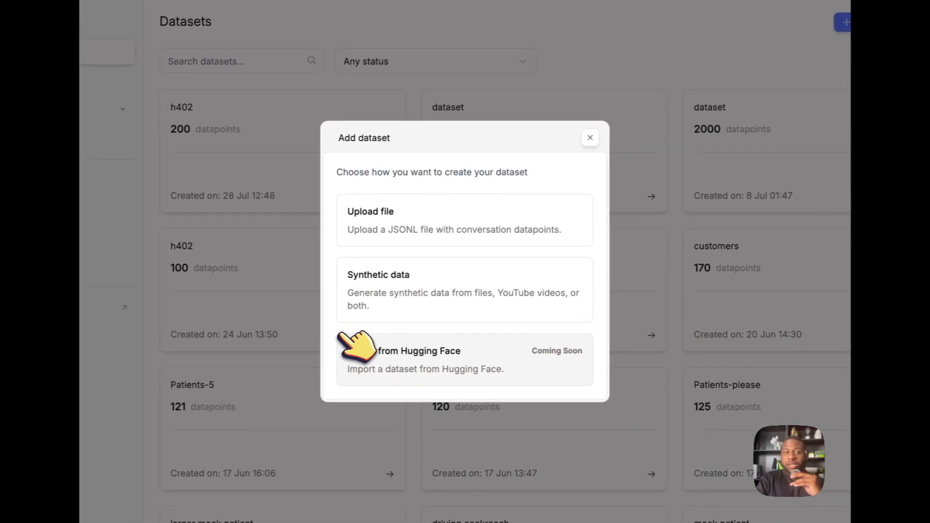
click(402, 298)
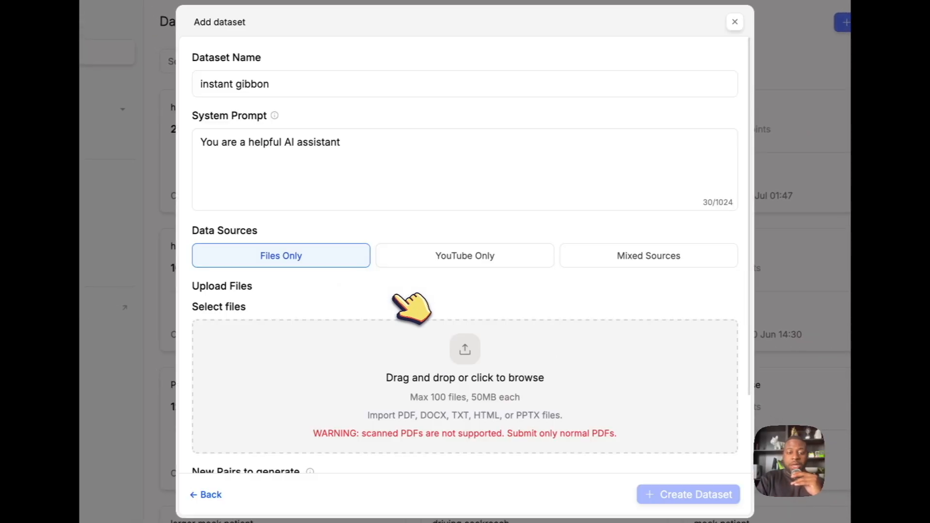
click(462, 256)
click(601, 264)
scroll(618, 291, down, 3)
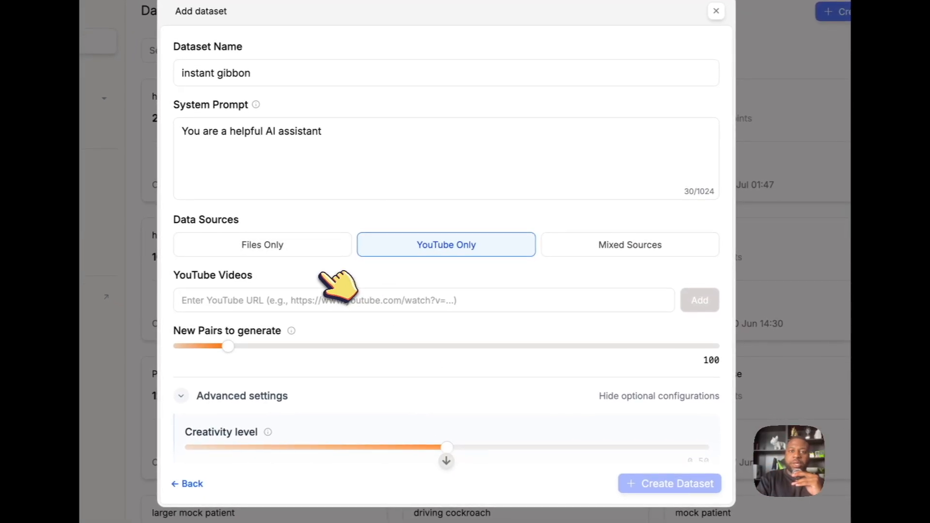
click(323, 303)
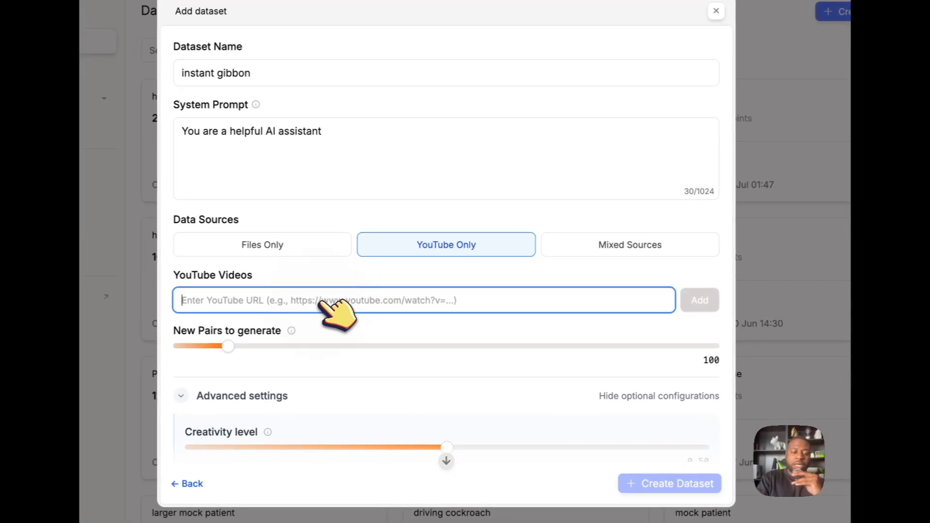
text(https://www.youtube.com/watch?v=exMdBK8oEYc)
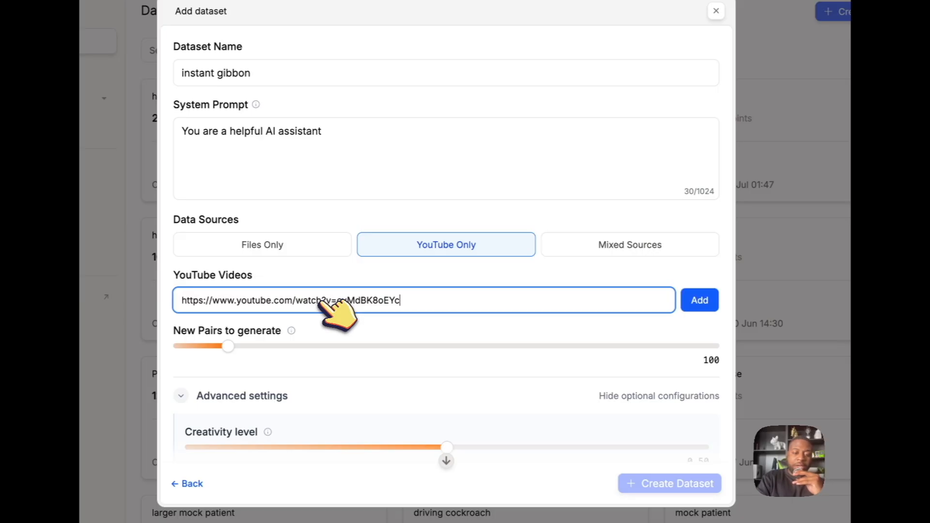
click(705, 299)
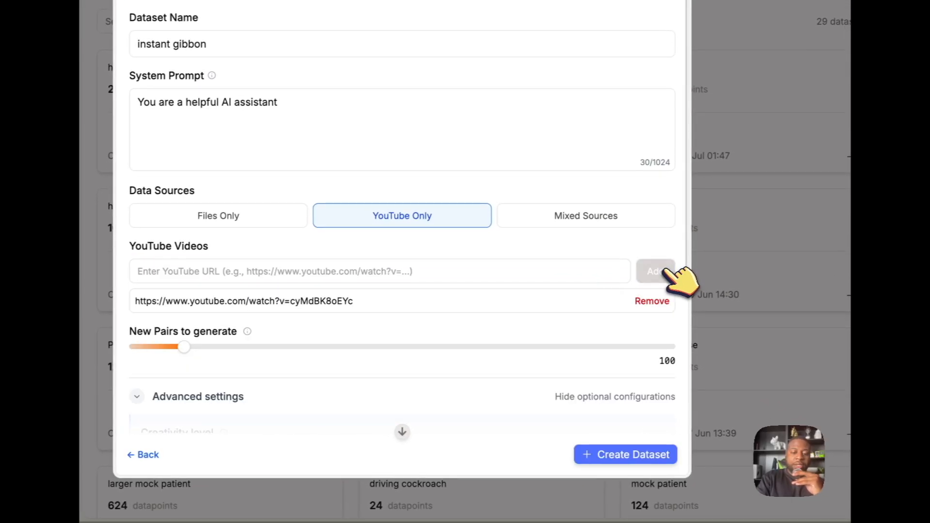
scroll(567, 320, down, 4)
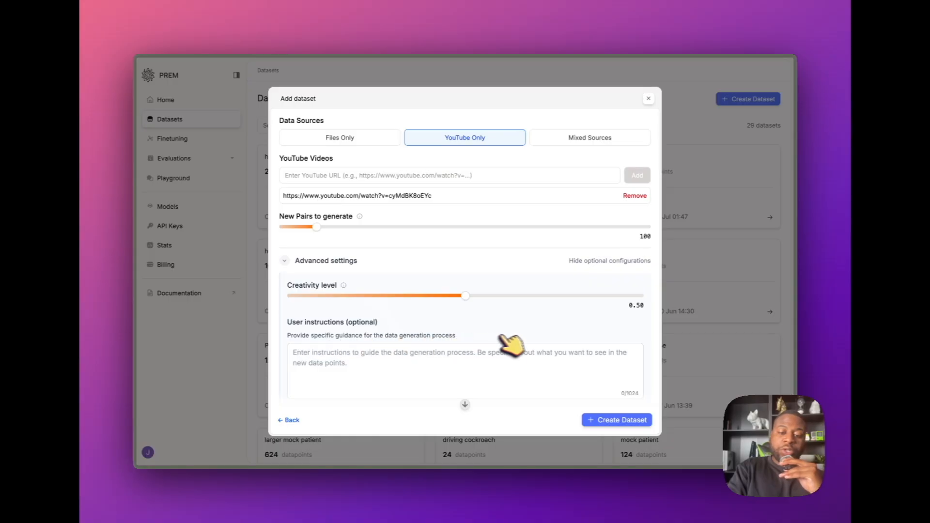
scroll(593, 383, down, 1)
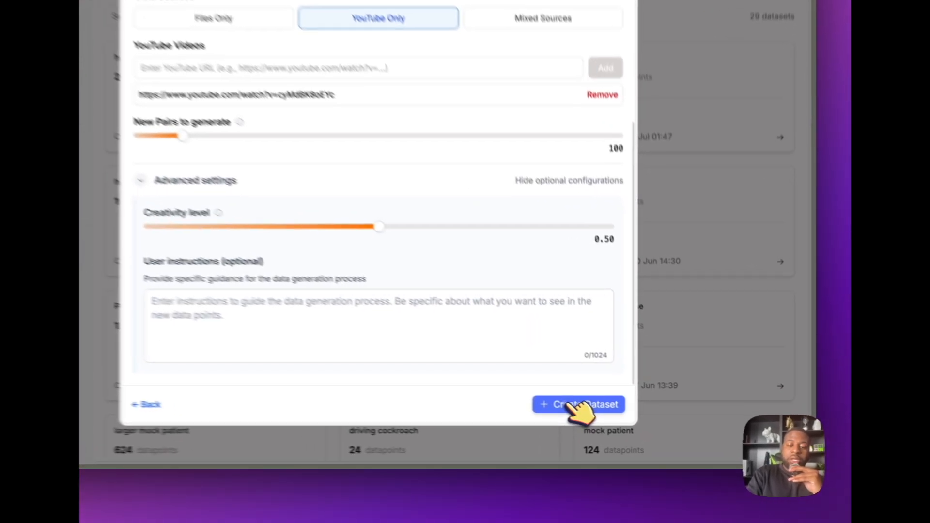
click(551, 396)
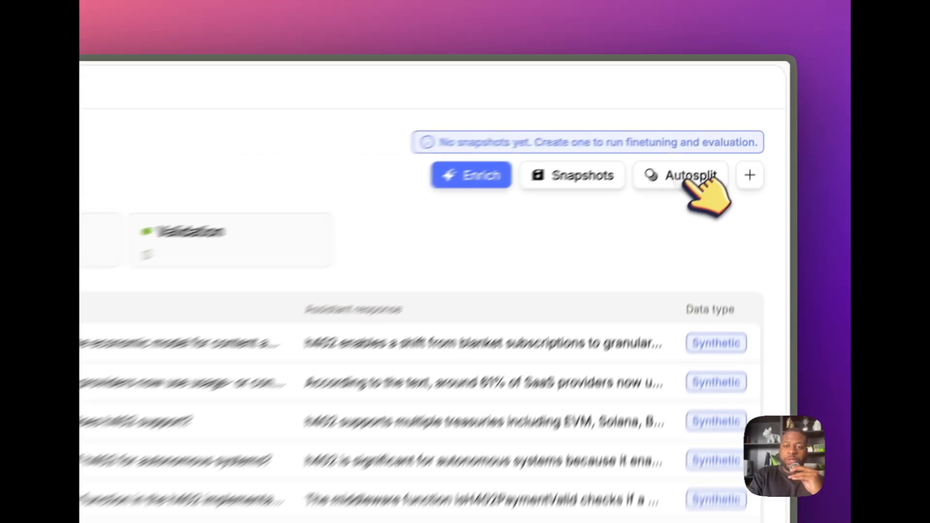
Autosplit the h402 dataset with 65% of the datapoints in Training, allowing synthetic data in Validation
click(741, 114)
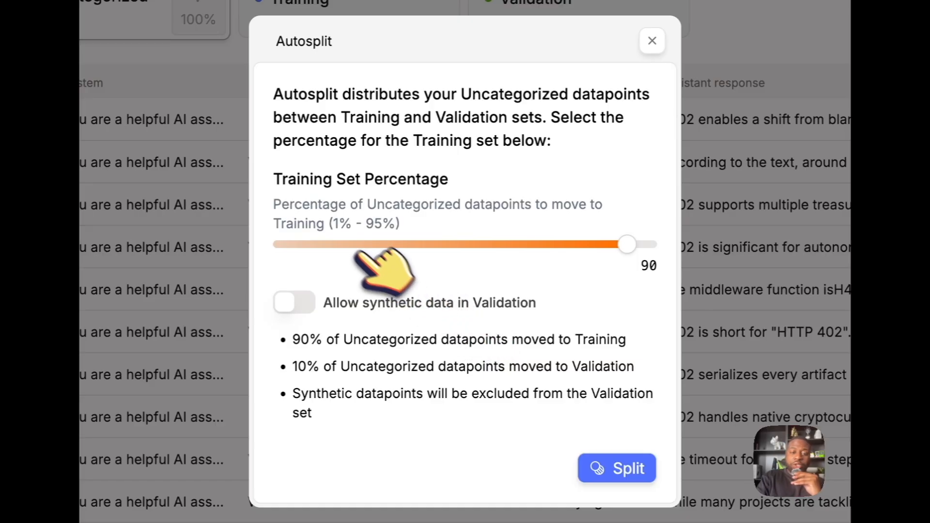
drag(627, 244, 525, 245)
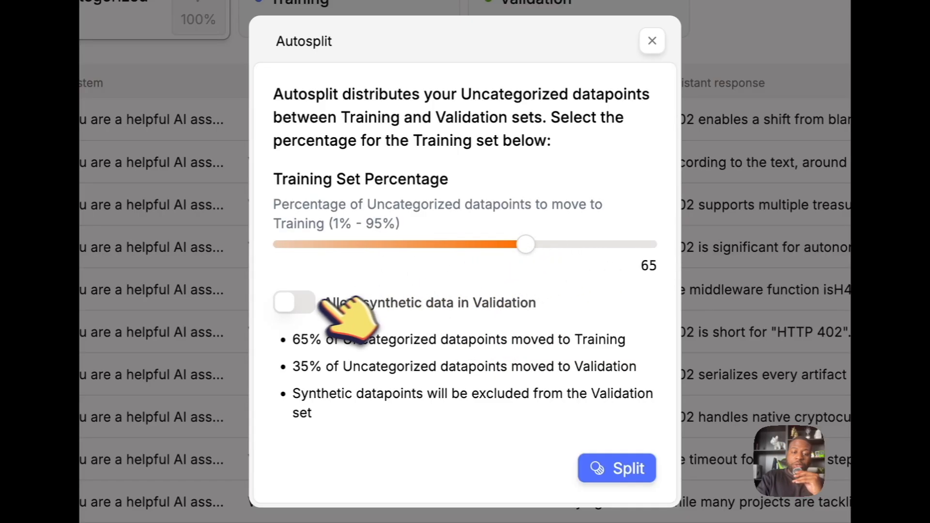
click(291, 303)
click(623, 443)
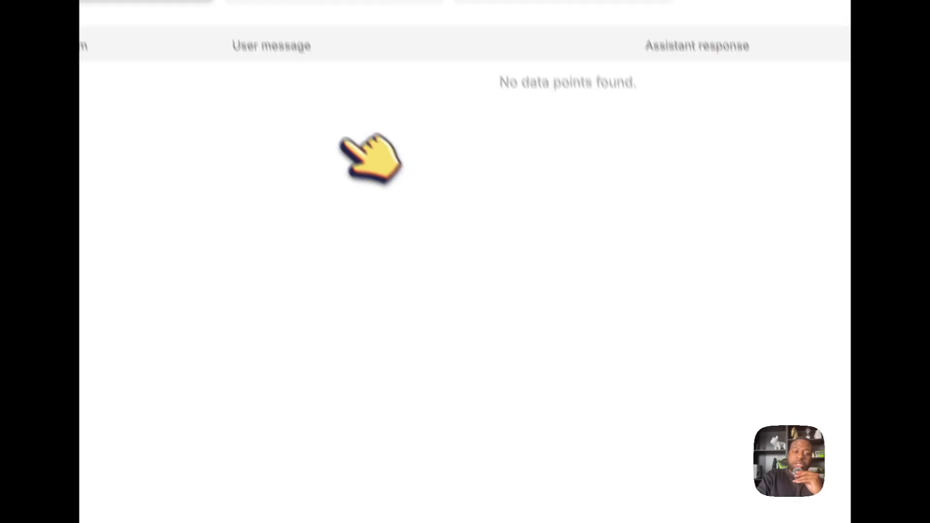
Examine the datapoints in the h402 Training and Validation sets and open the dataset's snapshots
click(376, 213)
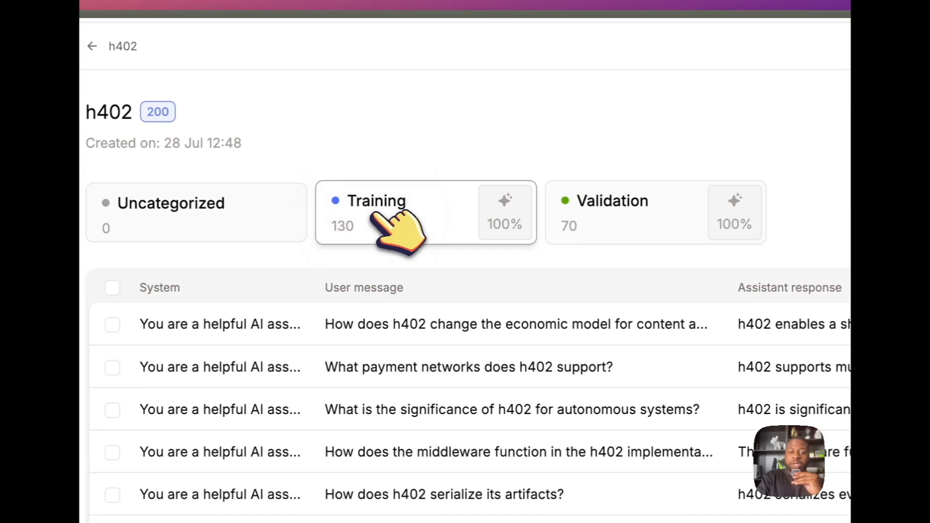
click(608, 225)
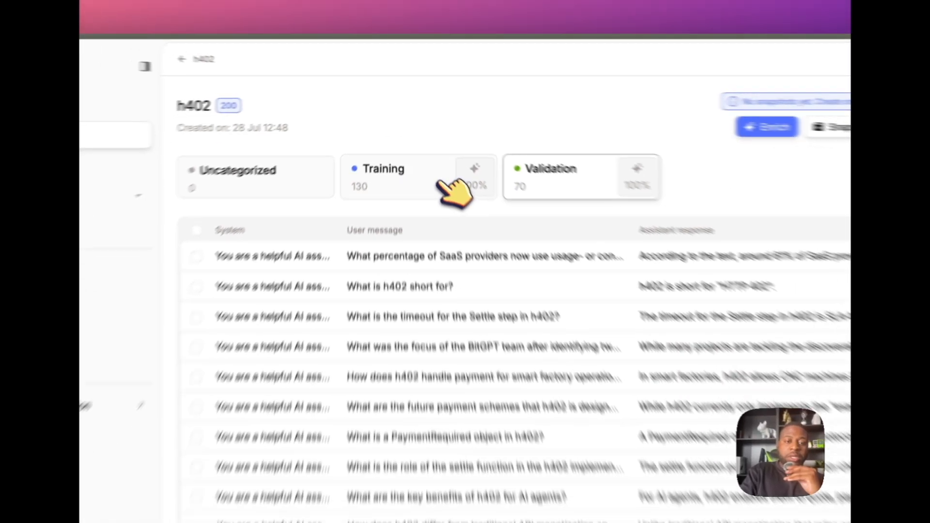
click(443, 209)
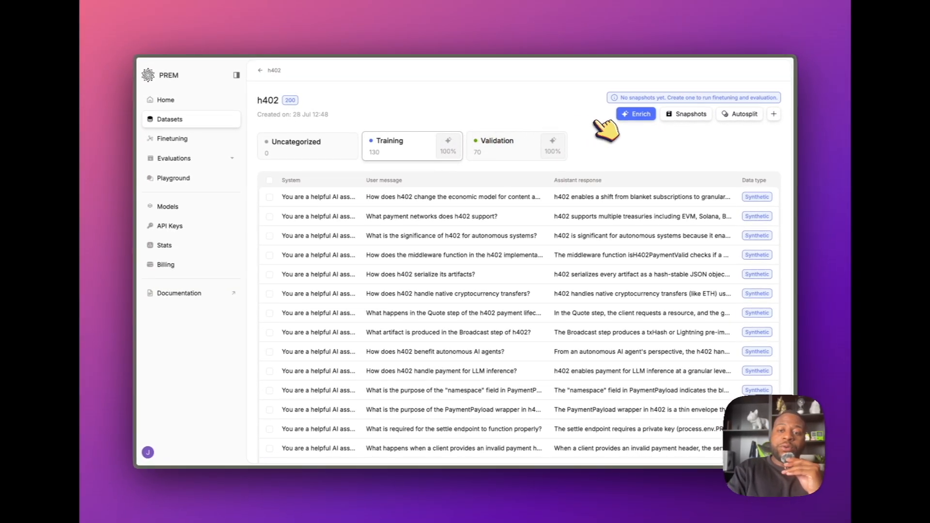
click(675, 115)
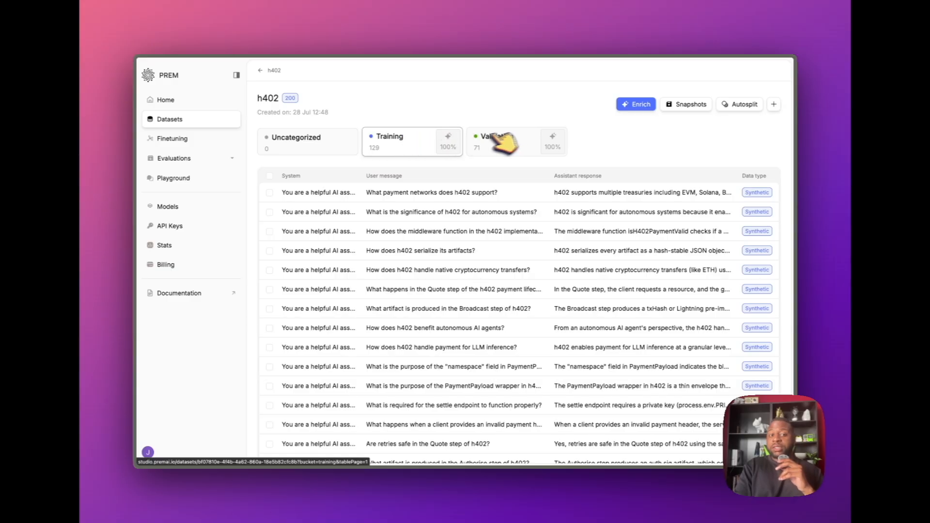
Move the first two h402 Training datapoints, on supported payment networks and significance for autonomous systems, to the Validation bucket
click(269, 193)
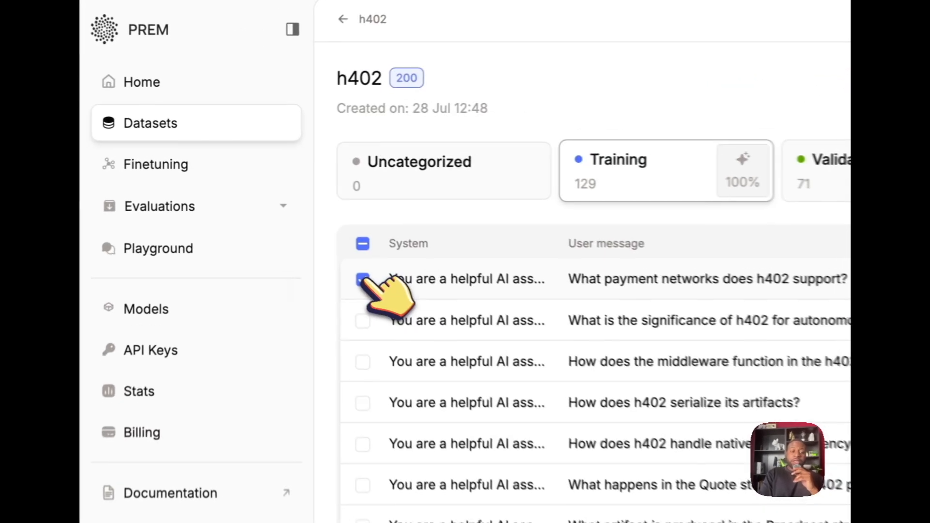
click(364, 321)
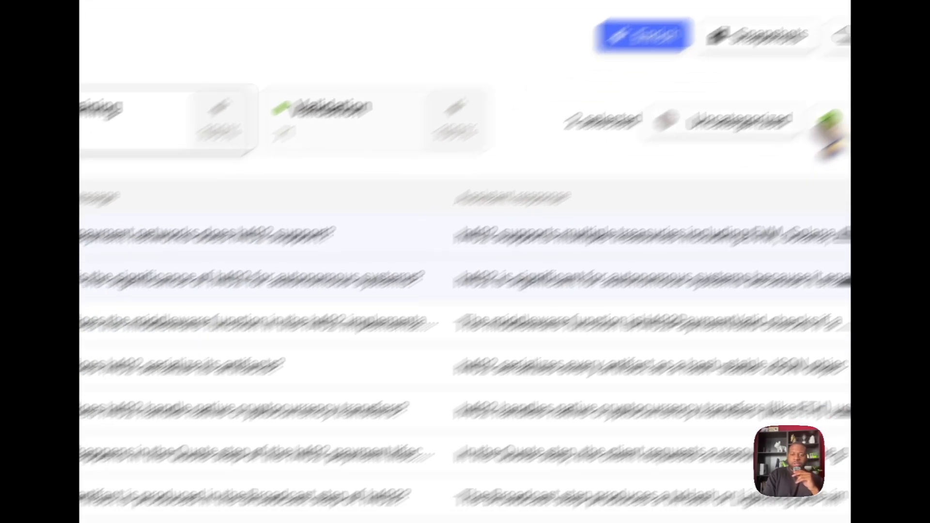
click(830, 128)
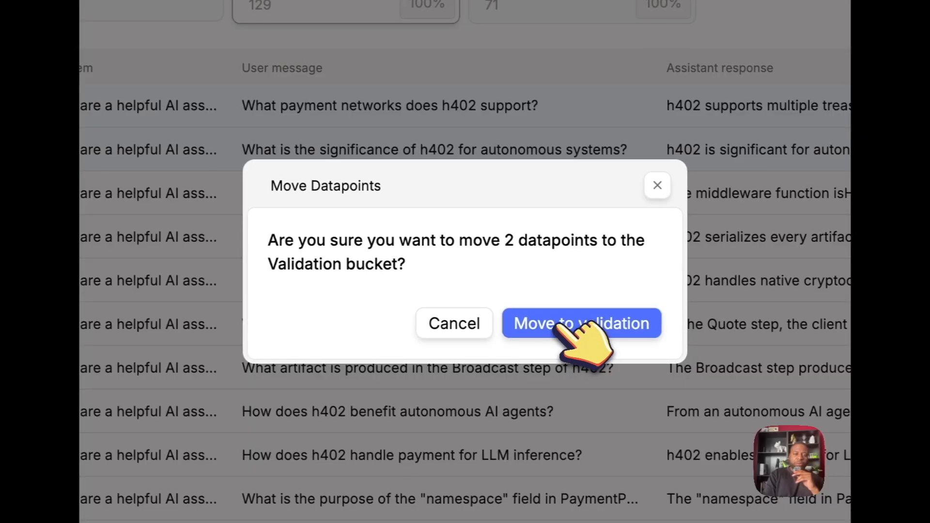
click(557, 326)
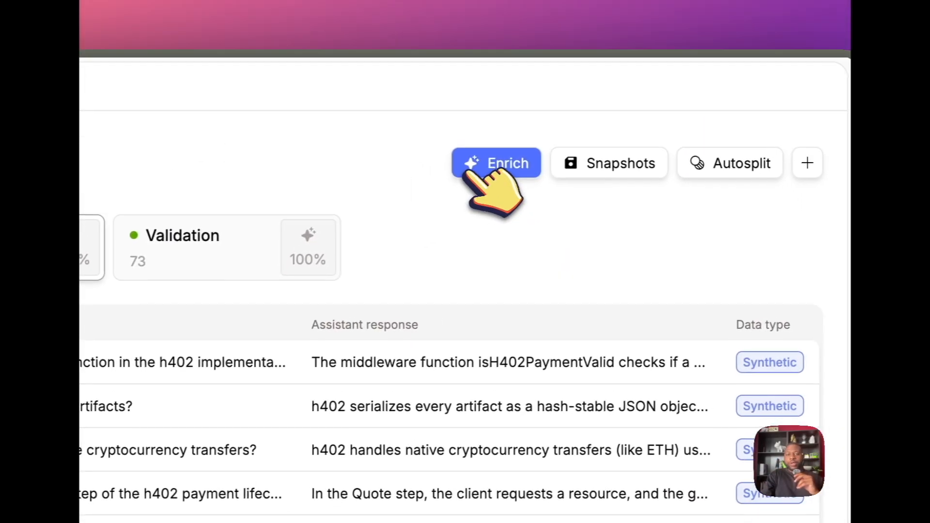
Examine the h402 dataset's enrichment options, viewing the Seed data enhancement settings and opening Synthetic data generation
click(671, 48)
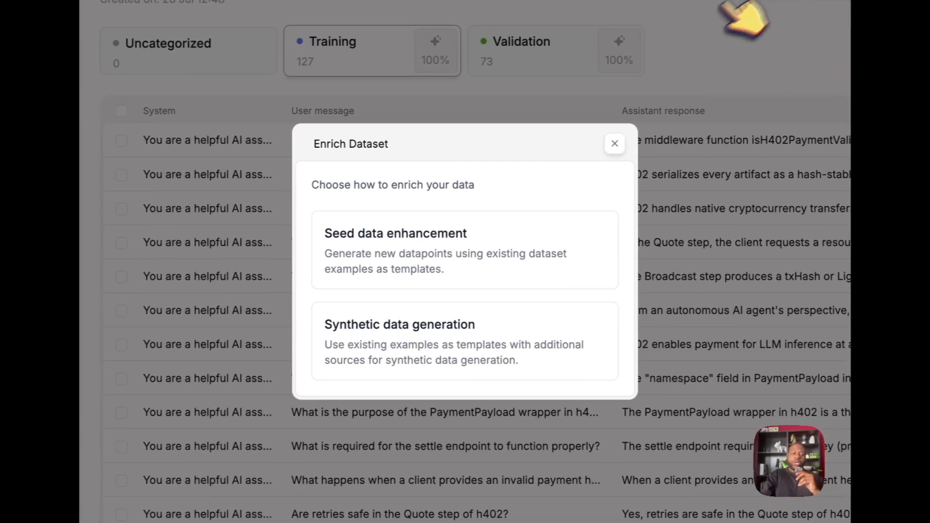
click(557, 278)
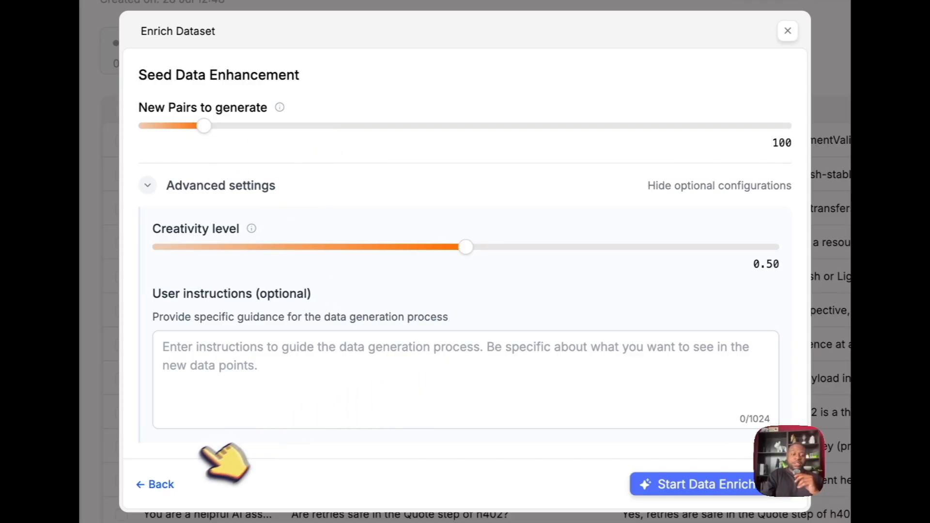
click(155, 485)
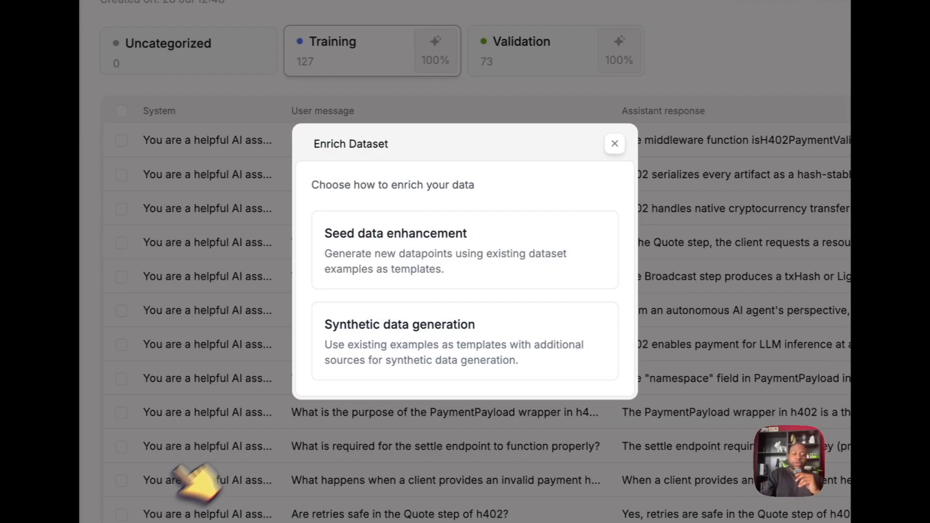
click(377, 363)
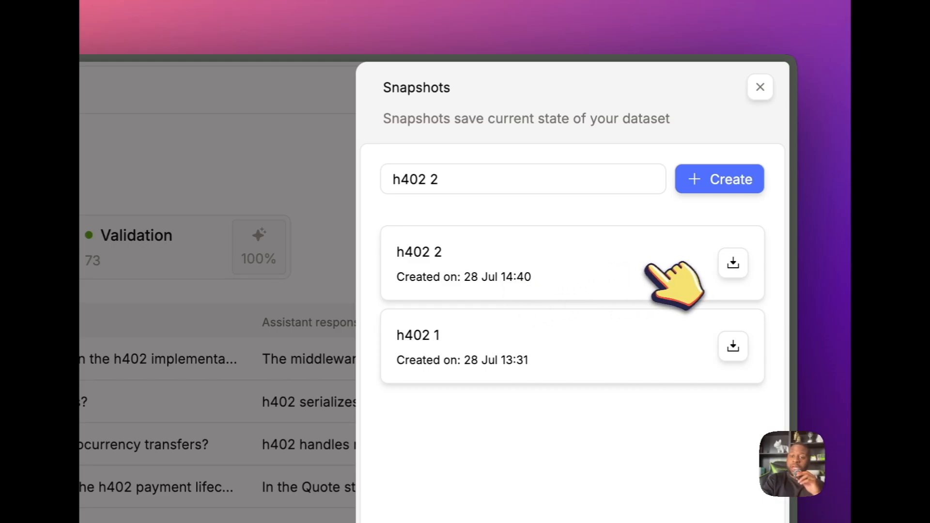
Download the h402 2 snapshot of the dataset
click(733, 263)
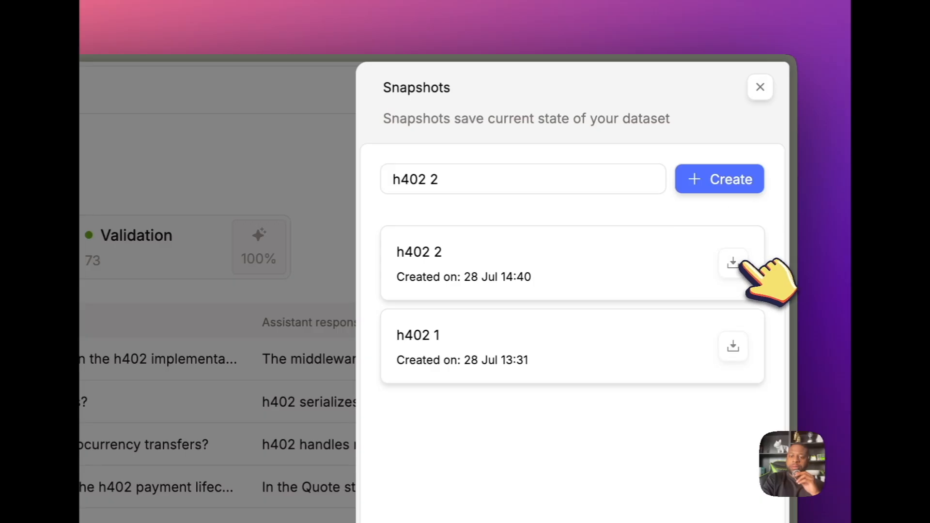